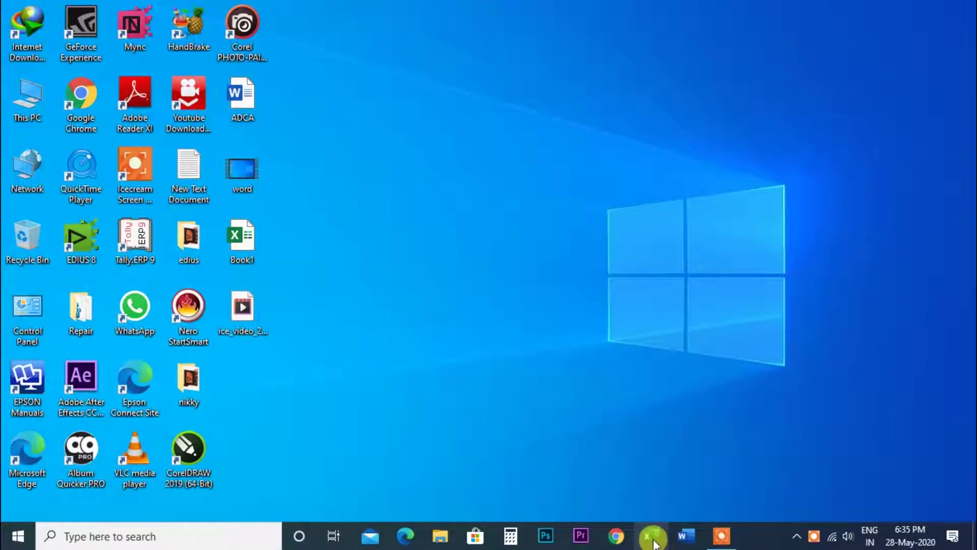
Launch Excel and open Book1 from the recent workbooks list.
click(652, 537)
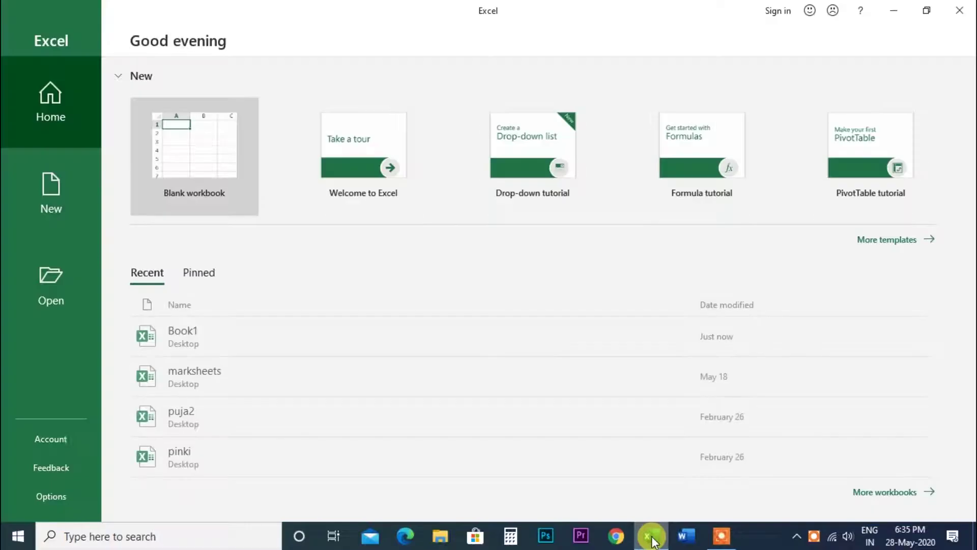
click(208, 136)
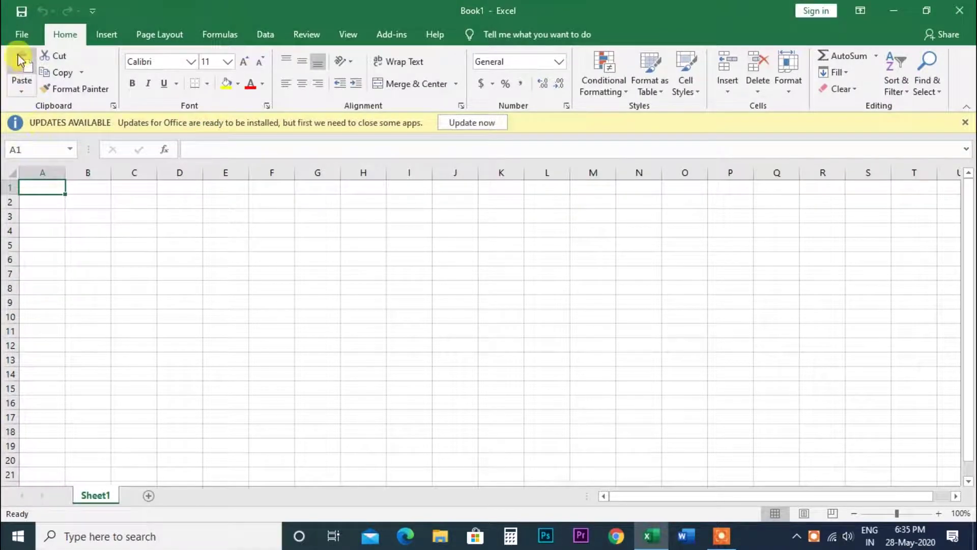
click(20, 34)
click(39, 127)
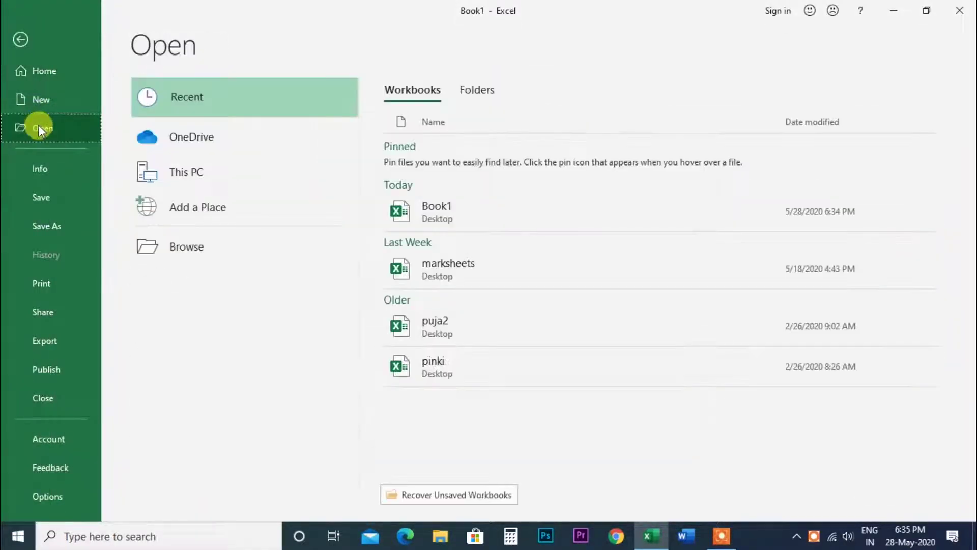
click(430, 211)
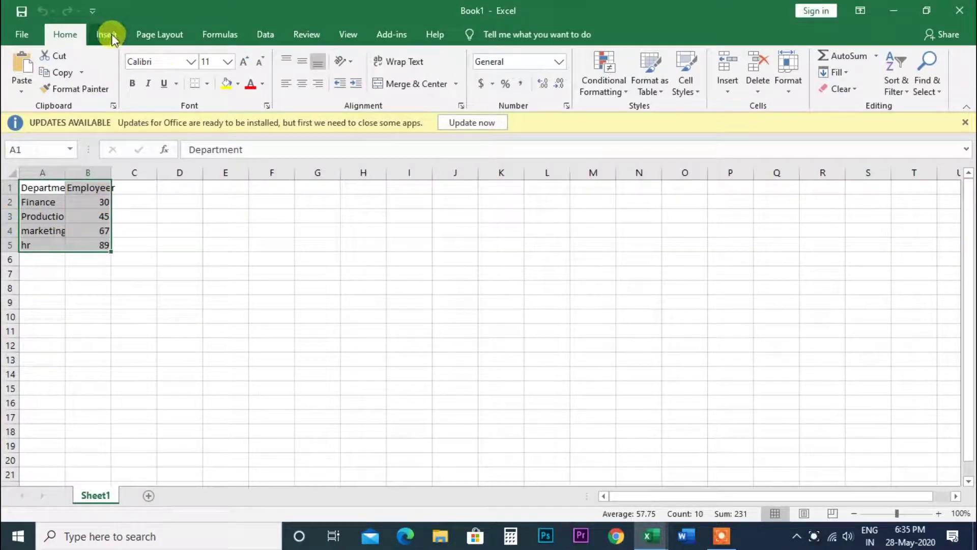
Set the Department/Employeer table text to font size 20.
click(245, 63)
click(245, 63)
click(245, 63)
click(245, 63)
click(245, 64)
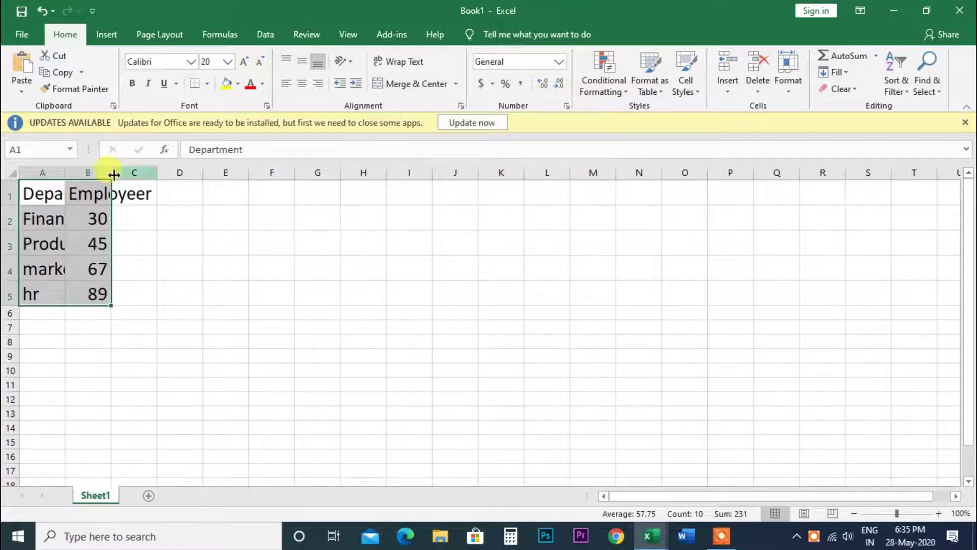
click(154, 251)
Widen columns A and B so the department names and Employeer header fit.
click(101, 188)
drag(112, 173, 156, 173)
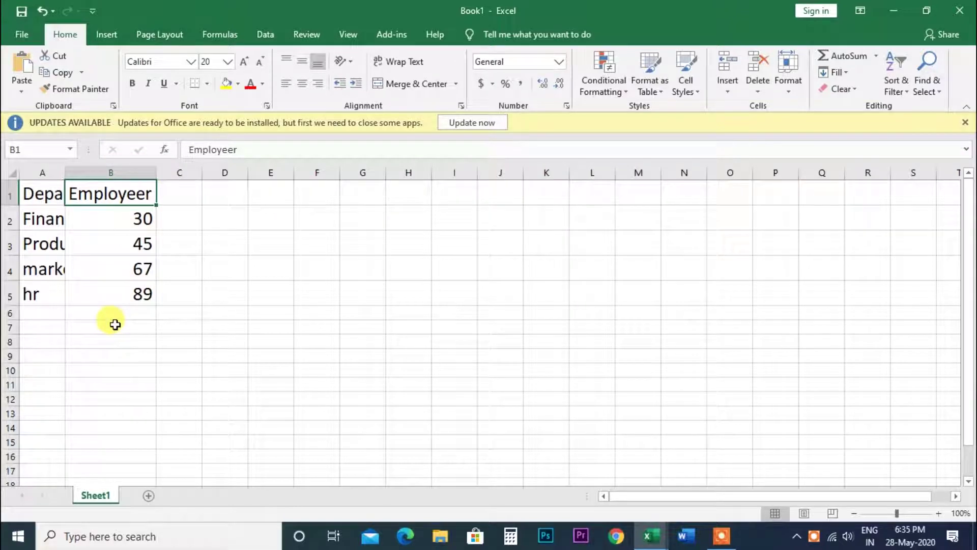
drag(64, 173, 129, 174)
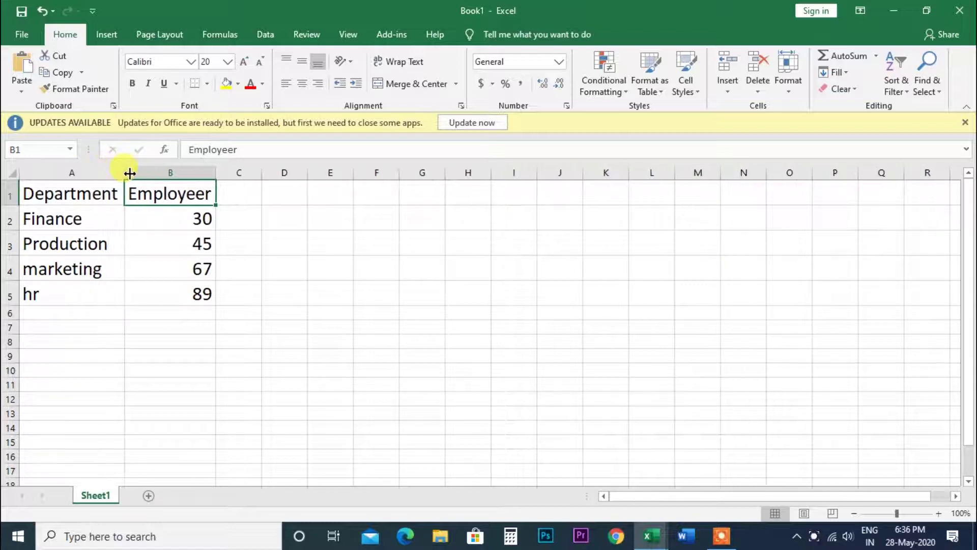
click(80, 194)
drag(216, 173, 240, 174)
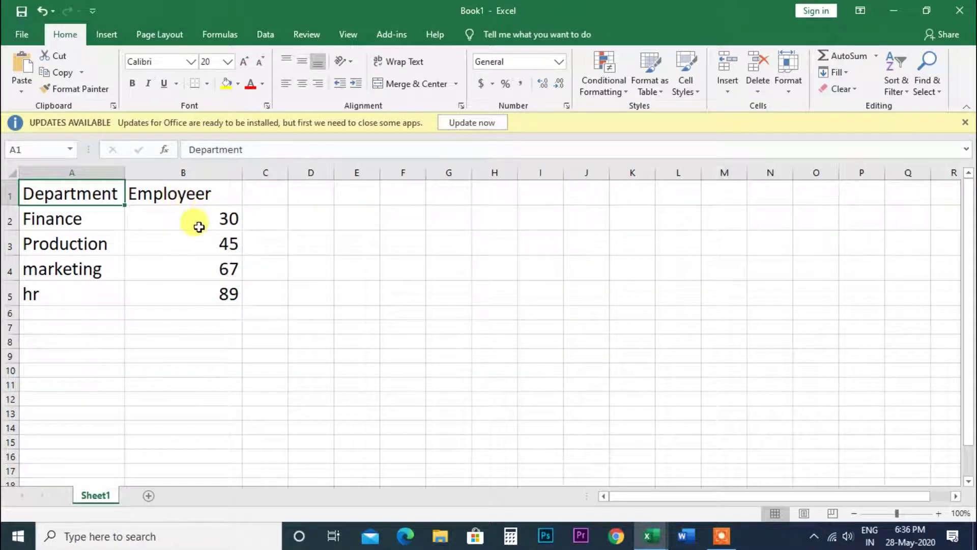
Check the Finance, Production, marketing and hr entries in A2:A5.
click(52, 219)
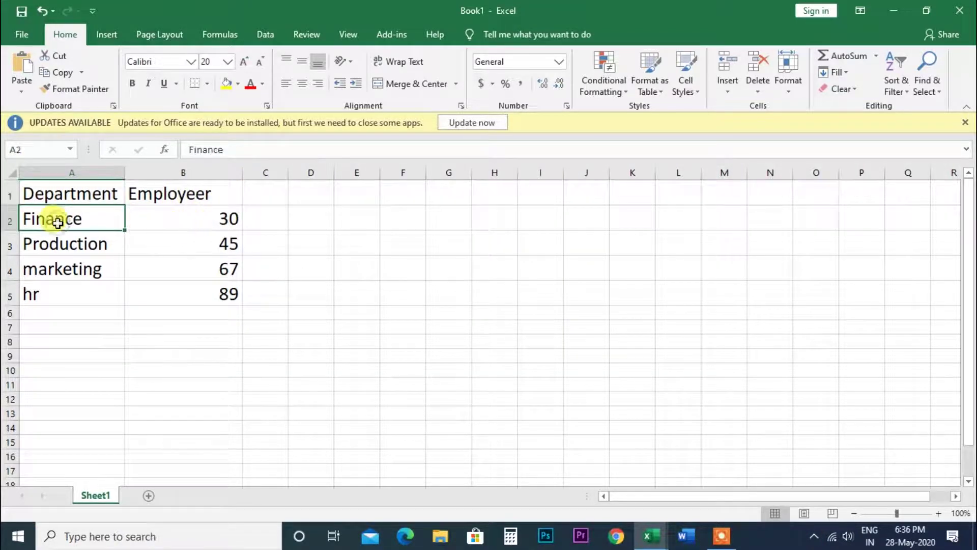
click(58, 243)
click(67, 265)
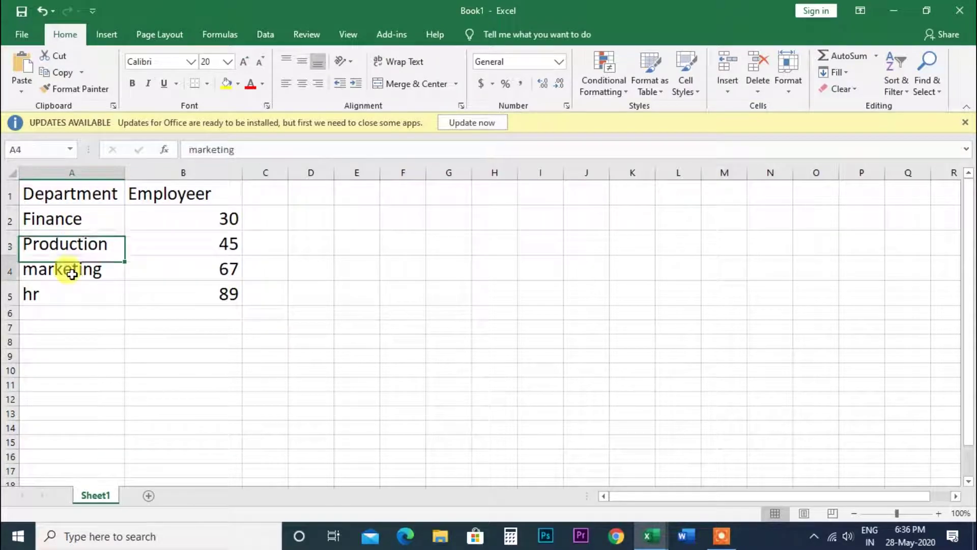
click(56, 291)
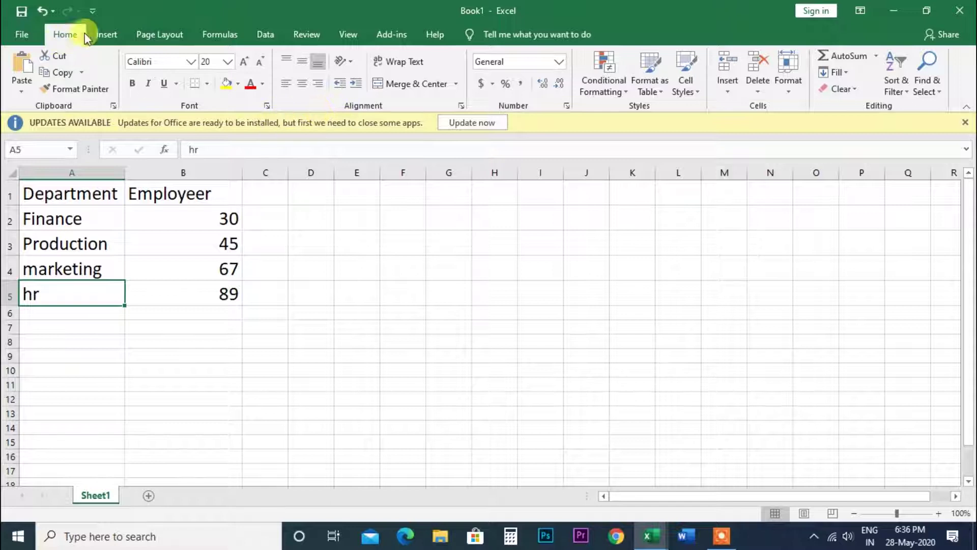
Insert a People Graph add-in from the Insert ribbon.
click(100, 36)
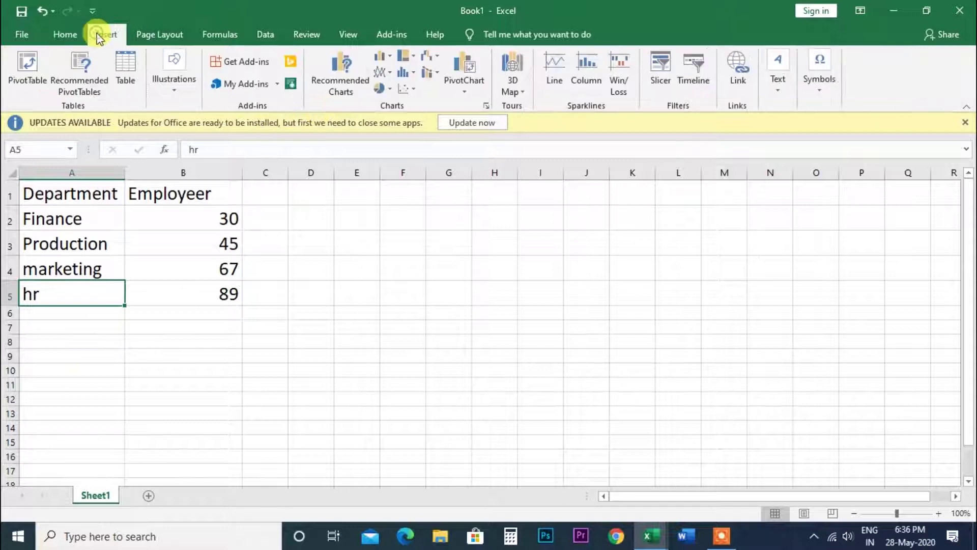
click(290, 85)
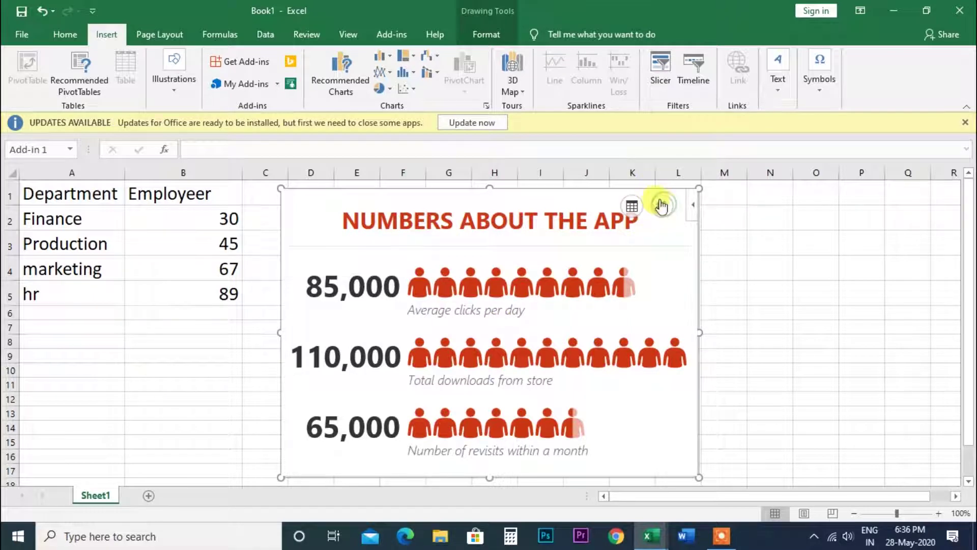
mouse_move(631, 202)
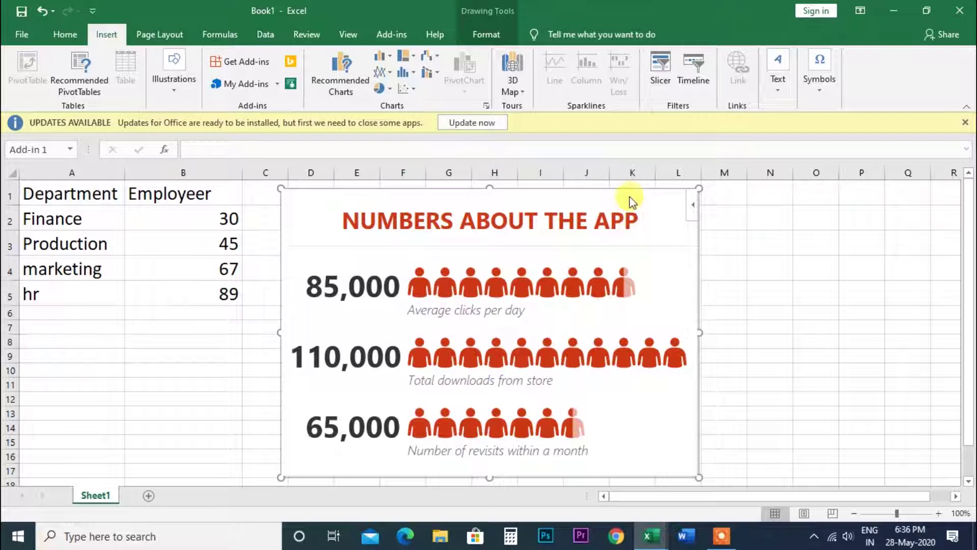
Set the People Graph's data to A1:B5, showing 30, 45, 67 and 89.
click(631, 207)
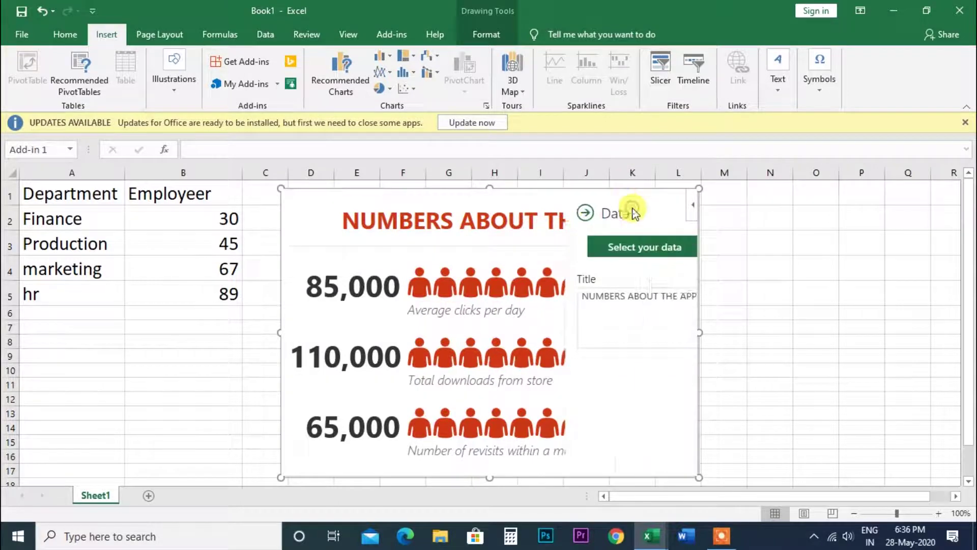
click(617, 250)
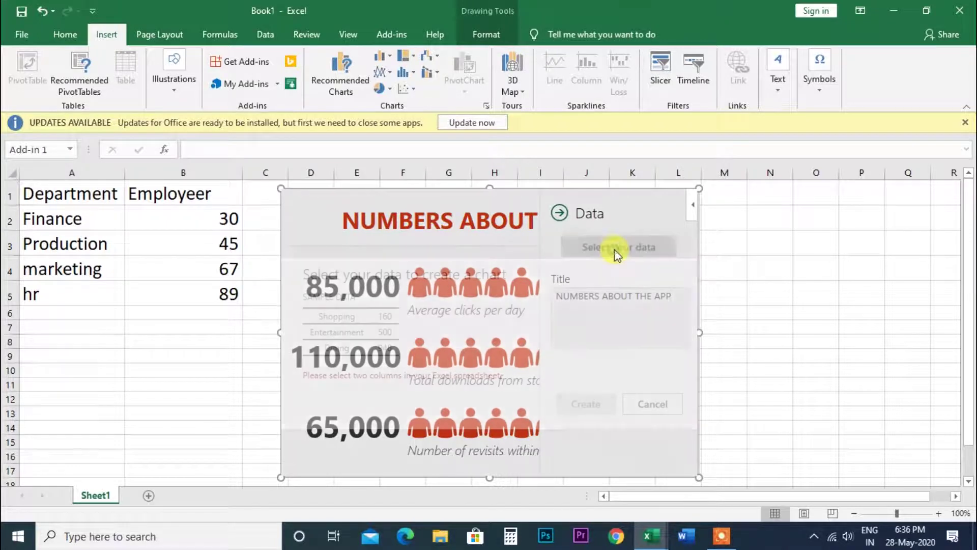
drag(26, 191, 159, 295)
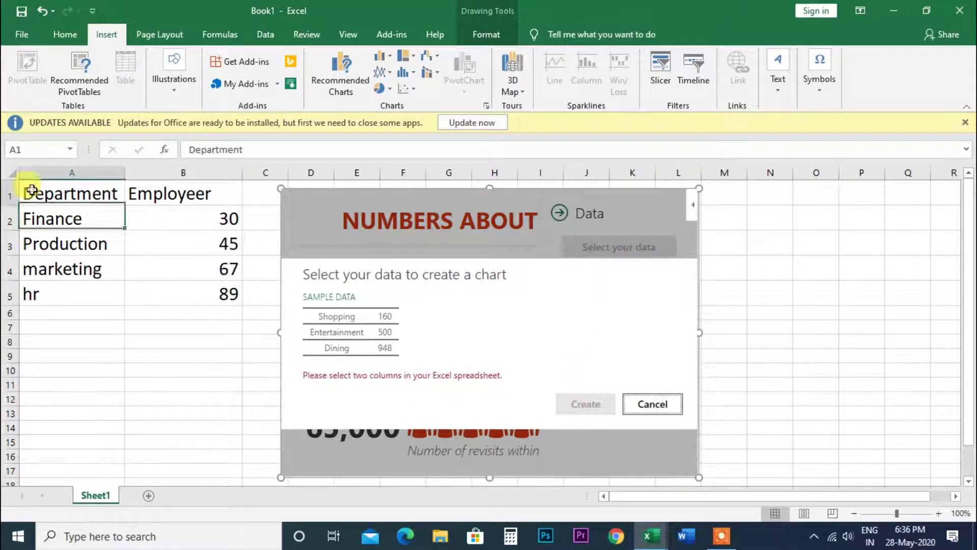
click(580, 405)
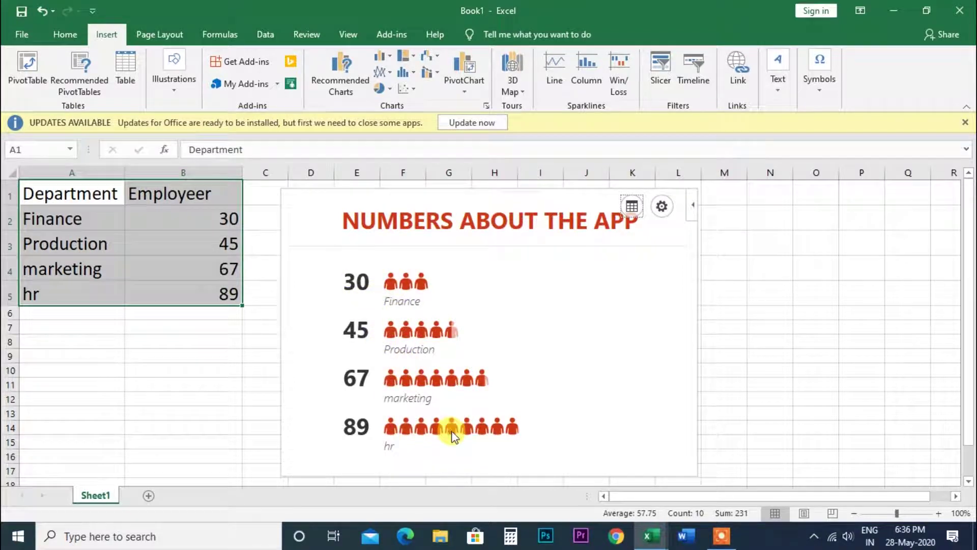
Try several colour themes and settle on blue with yellow icons.
click(662, 208)
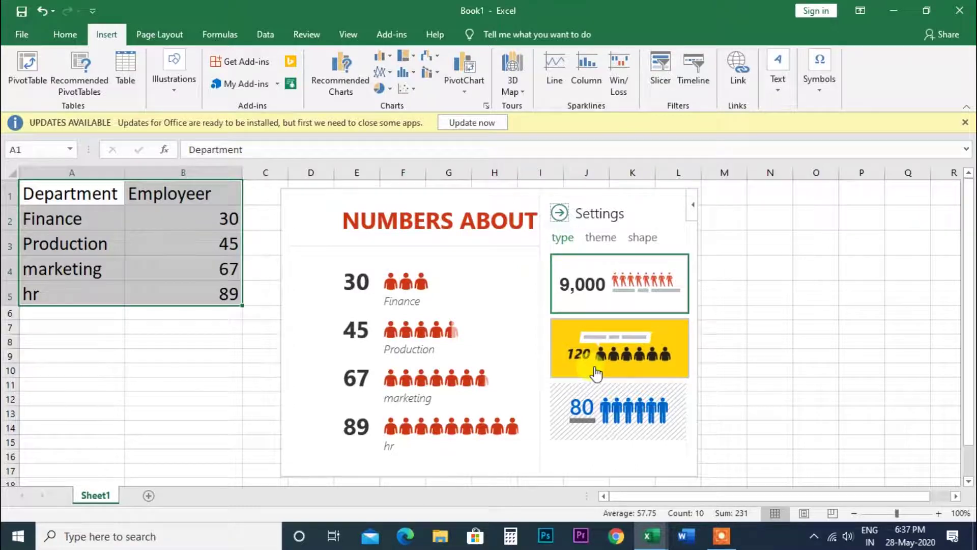
click(601, 240)
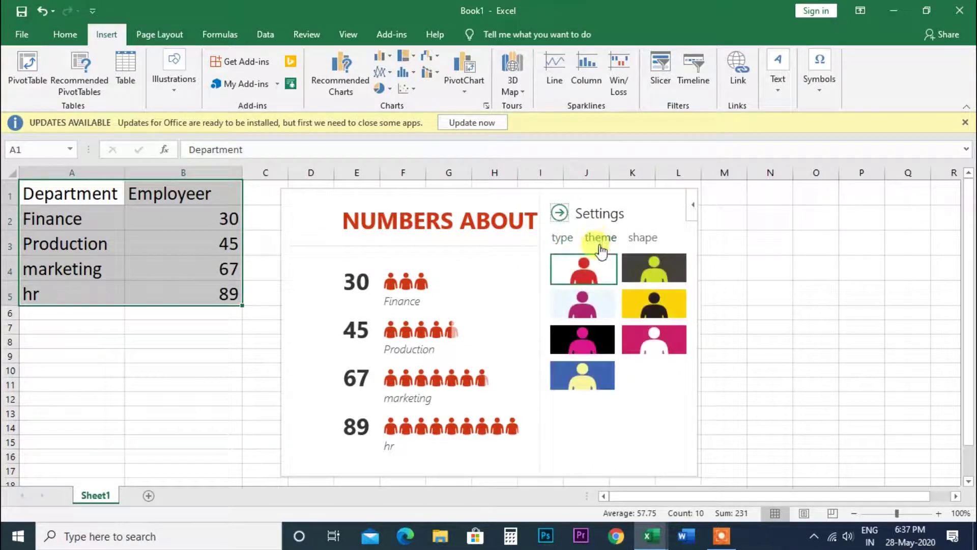
click(642, 279)
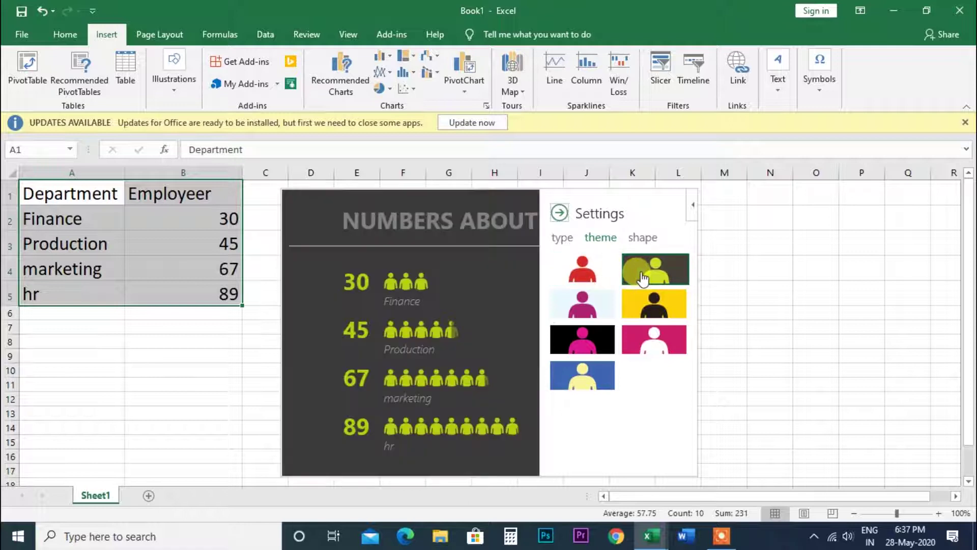
click(655, 305)
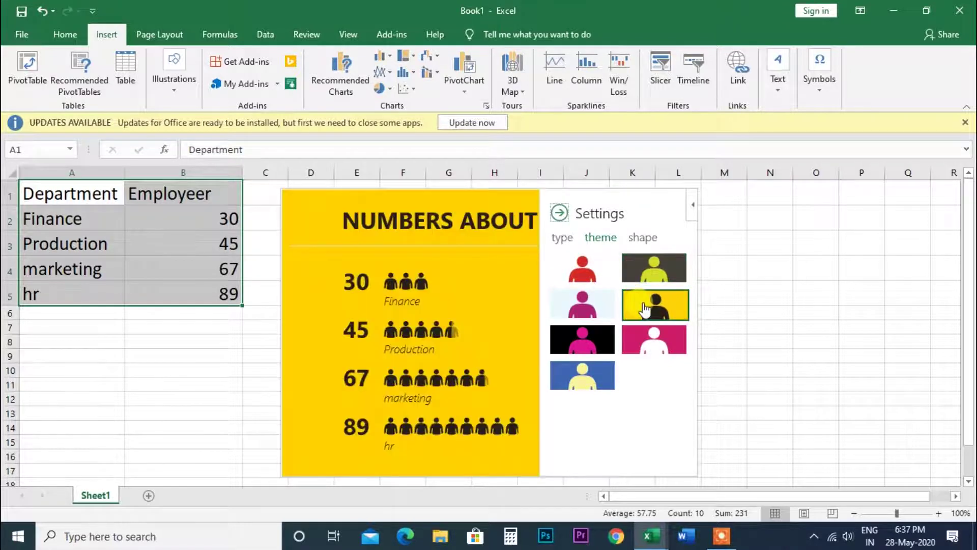
click(571, 345)
click(656, 344)
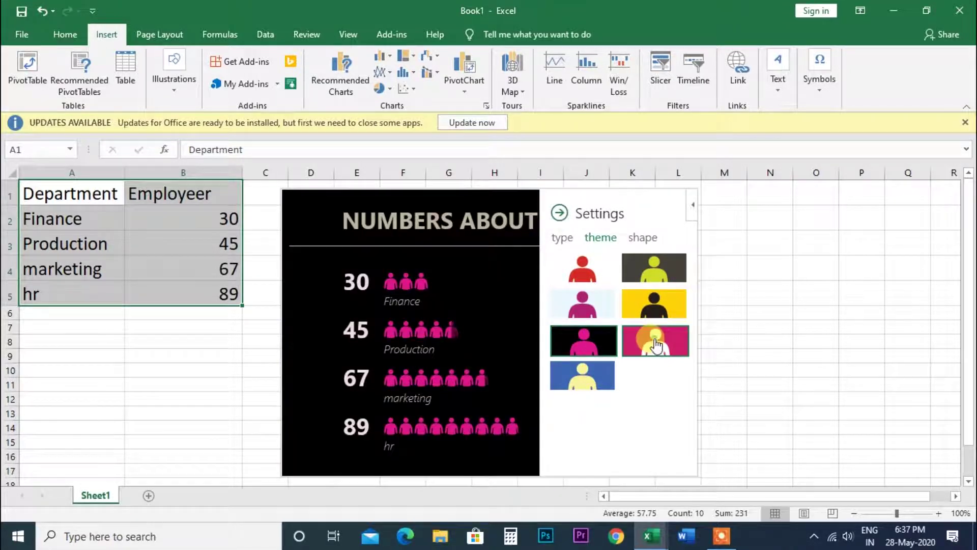
click(581, 376)
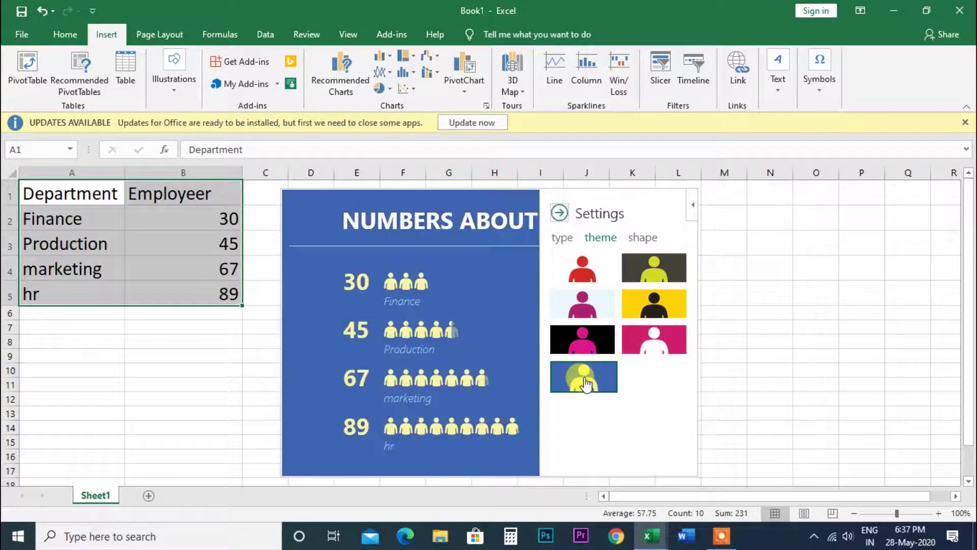
Try standing, heart and seated icon shapes, ending with walking figures.
click(641, 239)
click(638, 267)
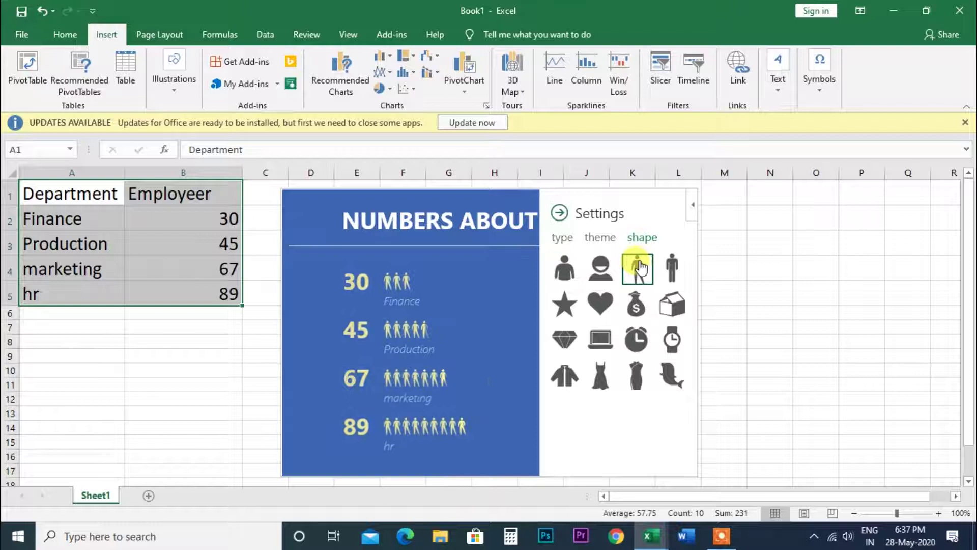
click(672, 268)
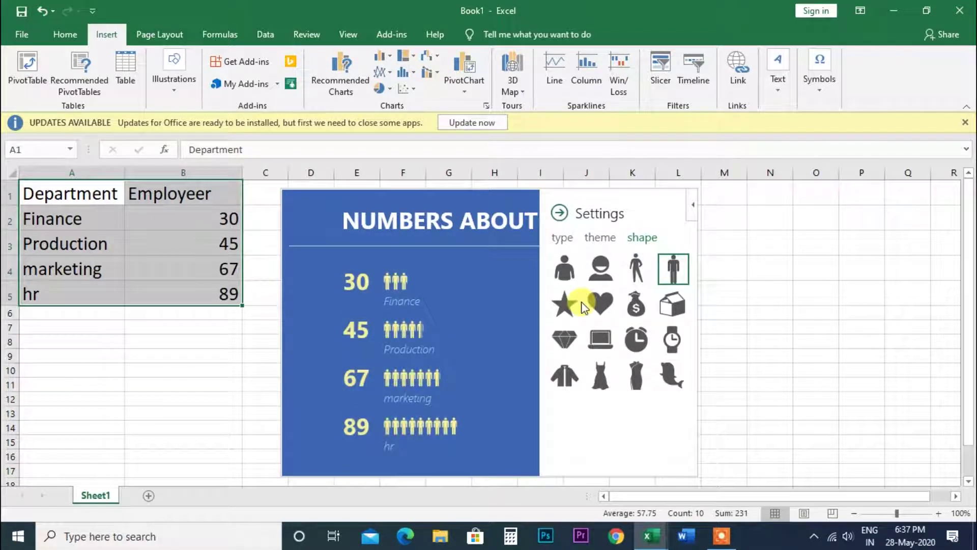
click(593, 307)
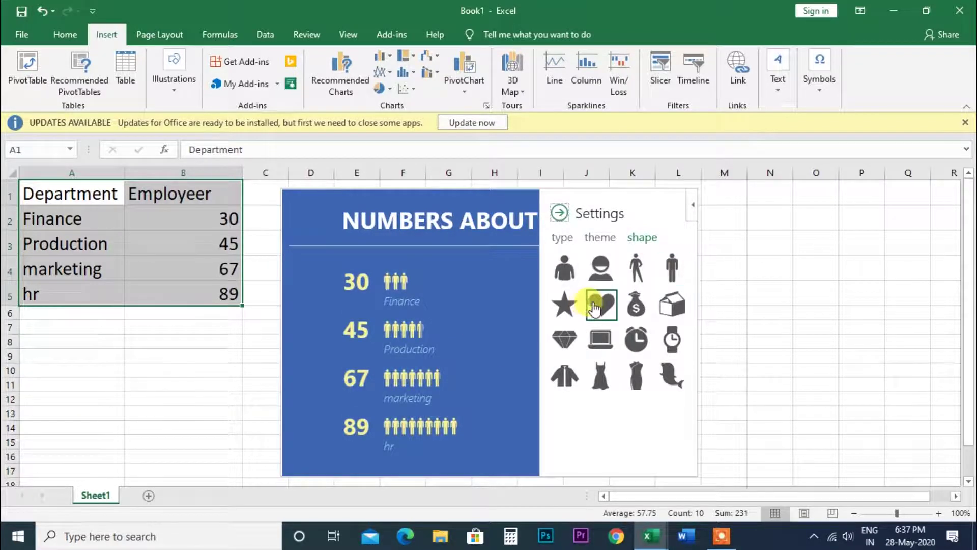
click(565, 267)
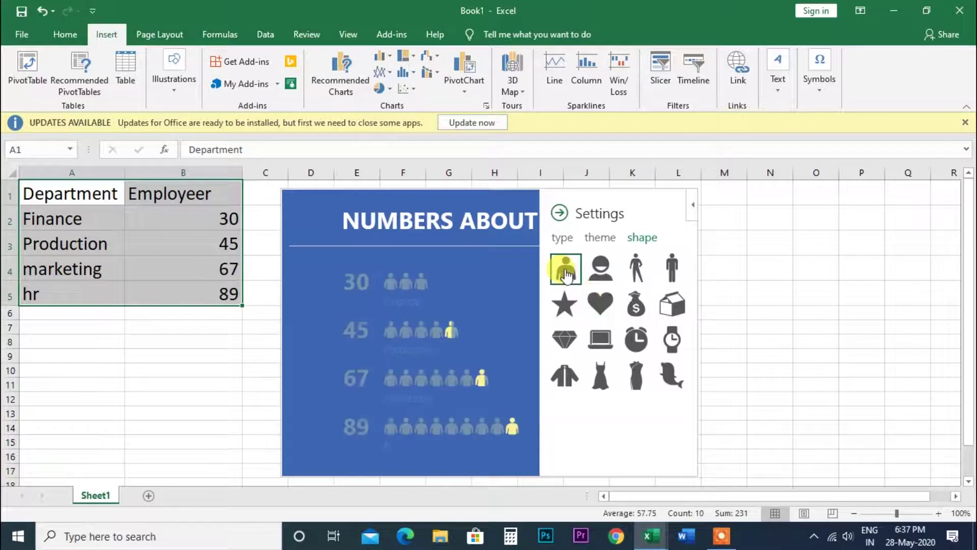
click(671, 269)
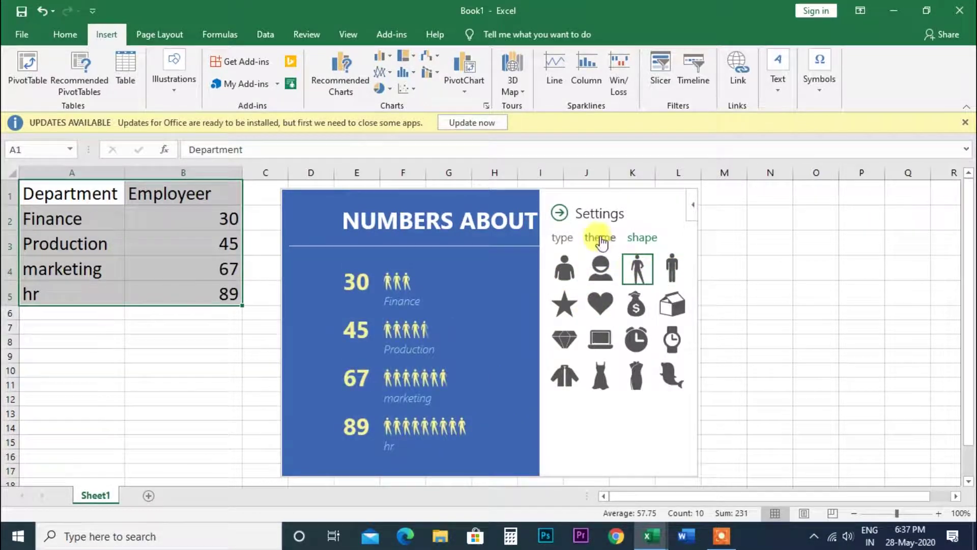
Try the graph layouts and choose the first one, red figures on white.
click(562, 237)
click(605, 421)
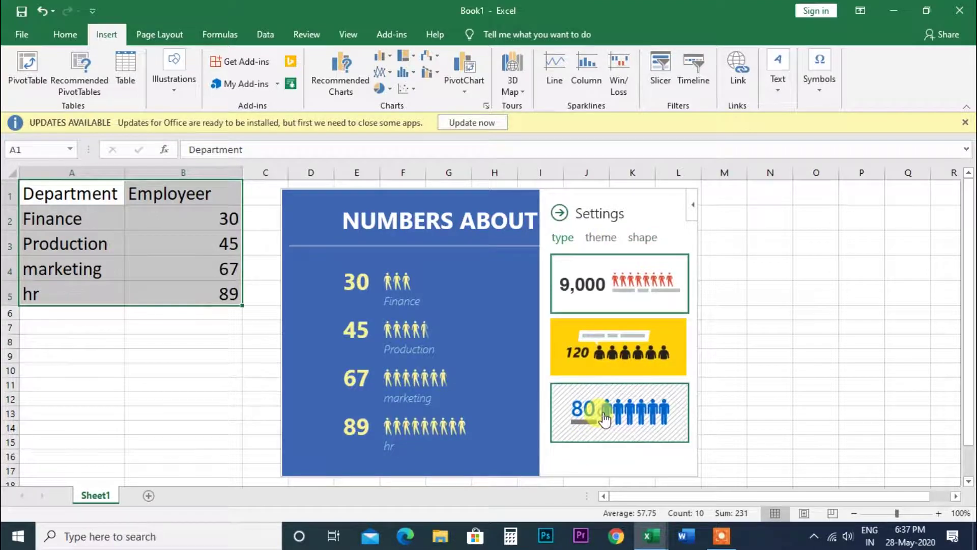
click(609, 367)
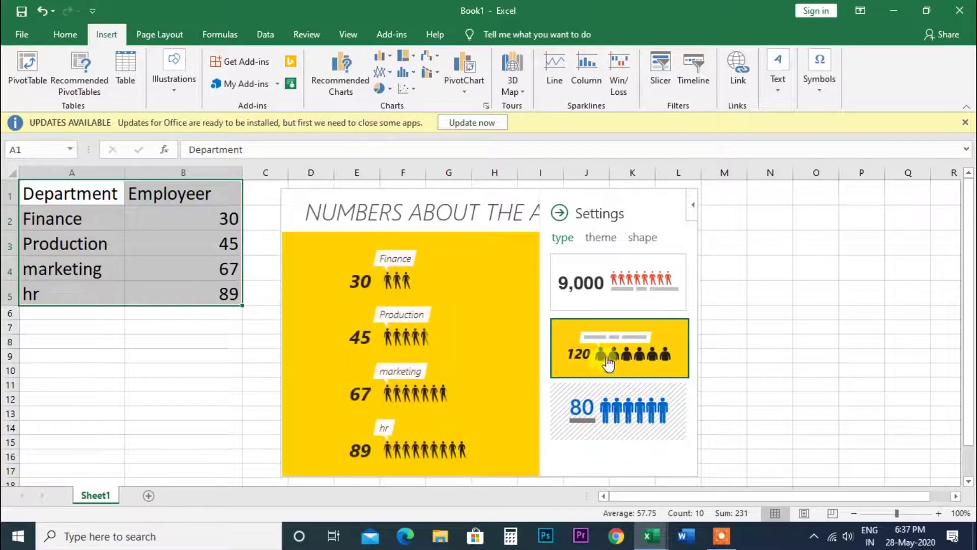
click(621, 285)
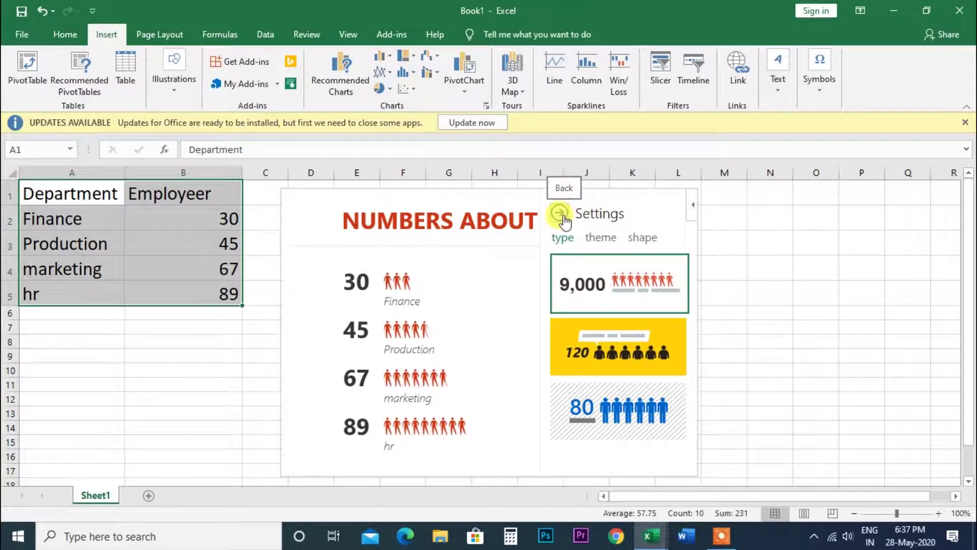
Browse the graph's type, theme and shape settings, then show its Data pane.
click(560, 214)
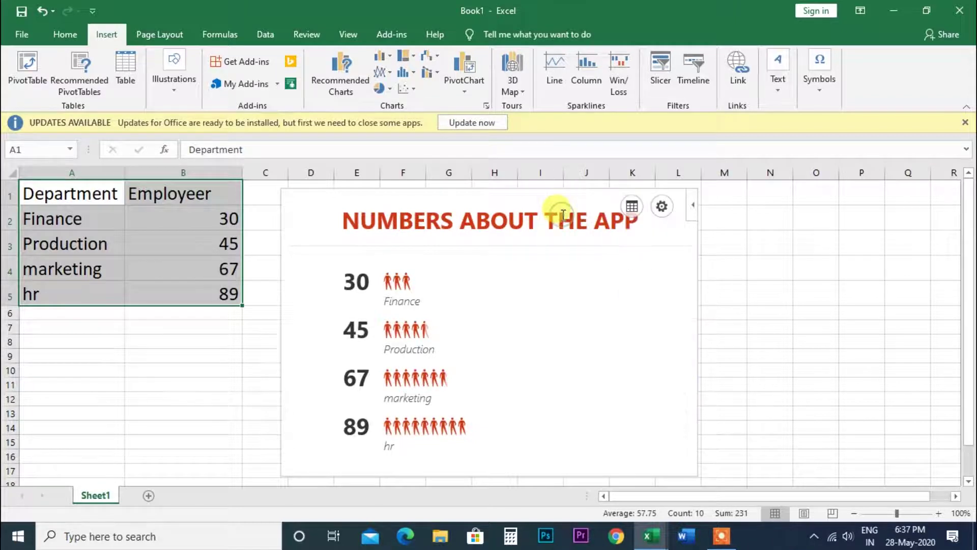
click(662, 208)
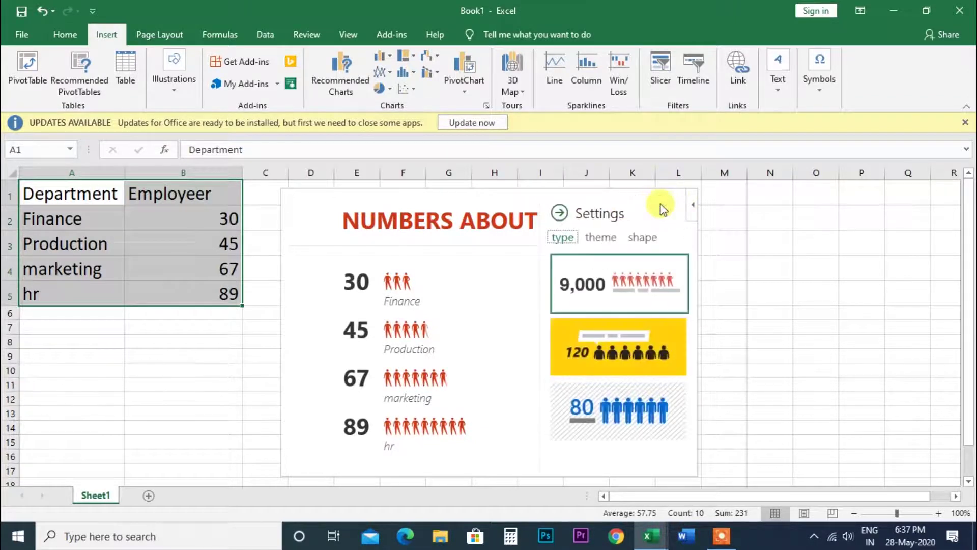
click(601, 238)
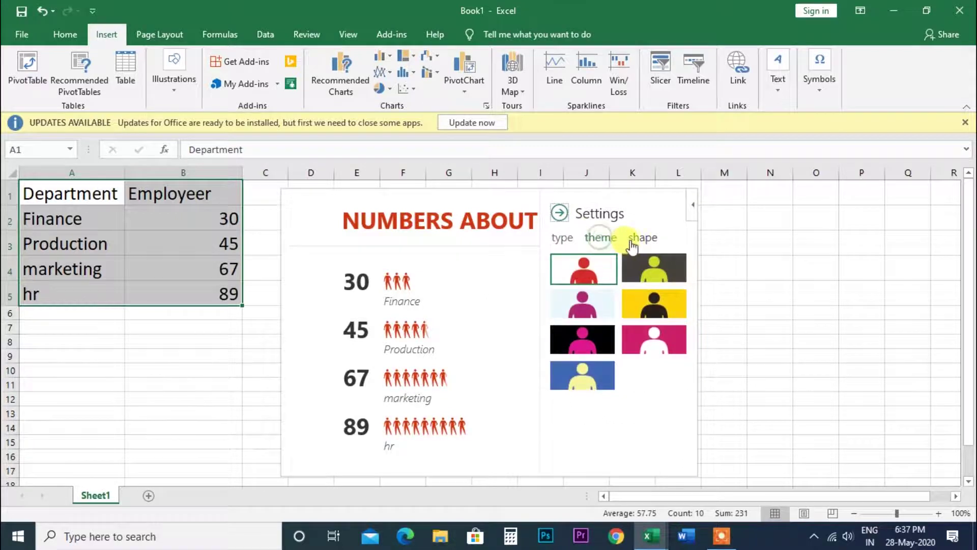
click(641, 238)
click(559, 212)
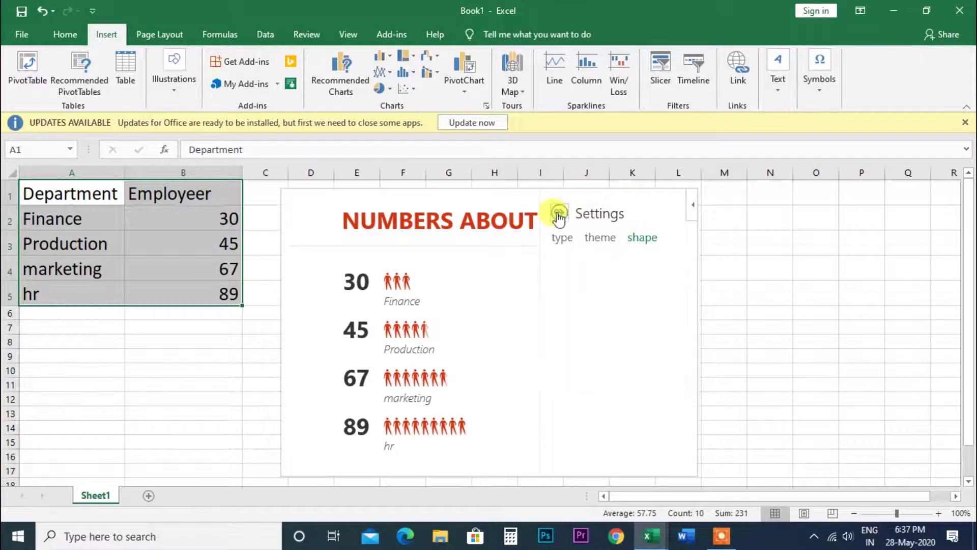
click(630, 204)
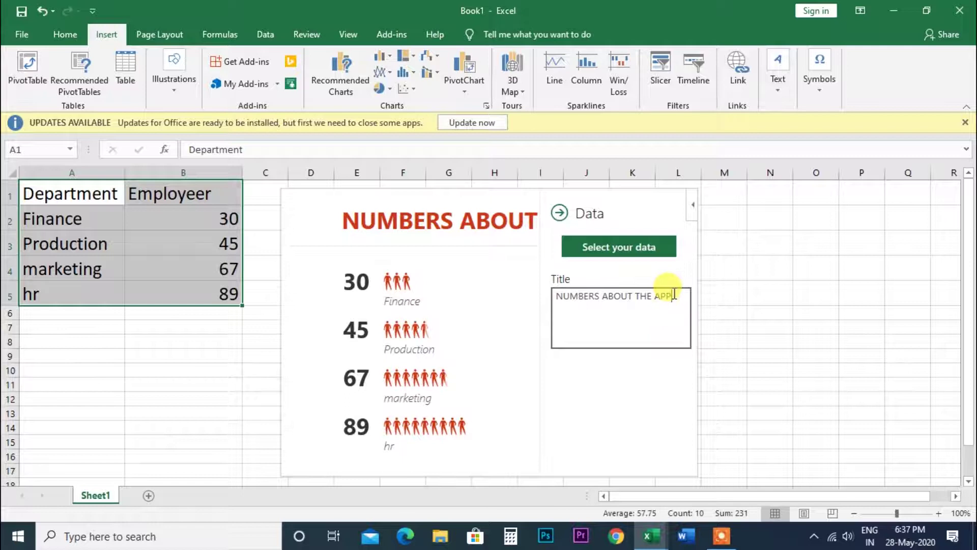
Replace the graph title with 'no of Employeer' and correct it to 'no of Employer'.
drag(673, 294, 548, 301)
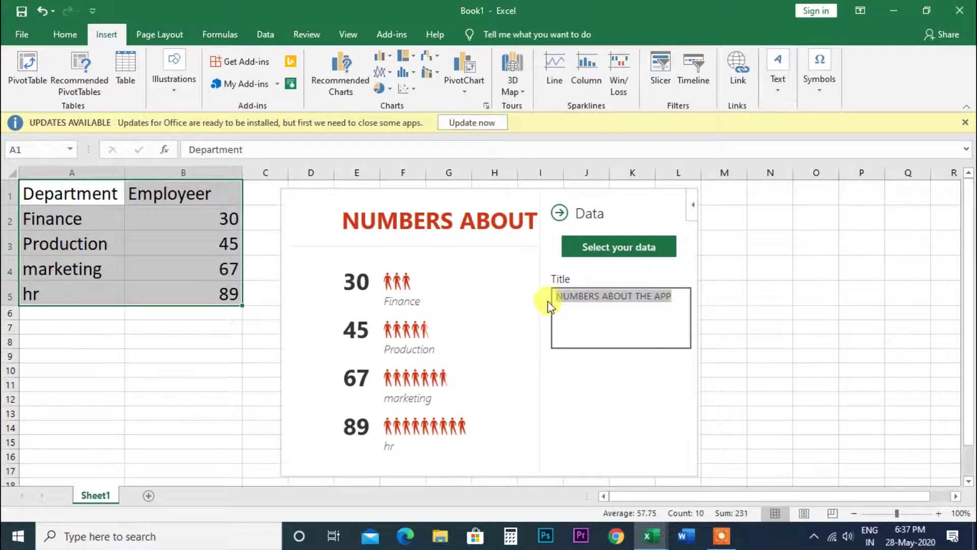
key(BackSpace)
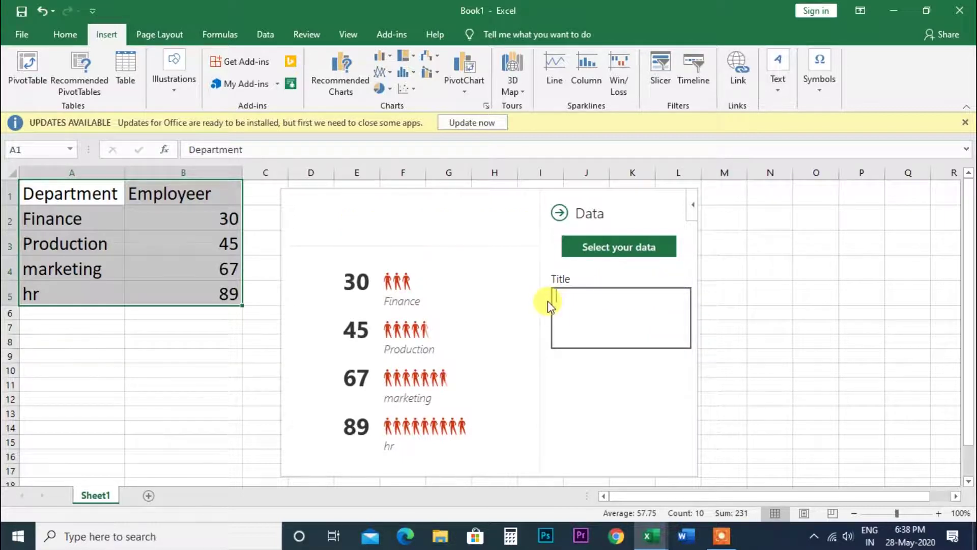
text(no )
text(of)
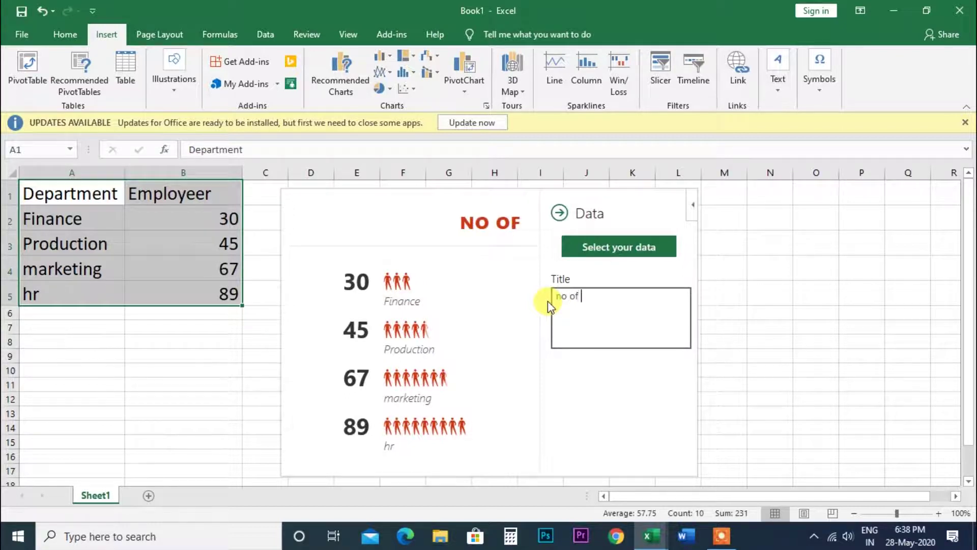
text( Em)
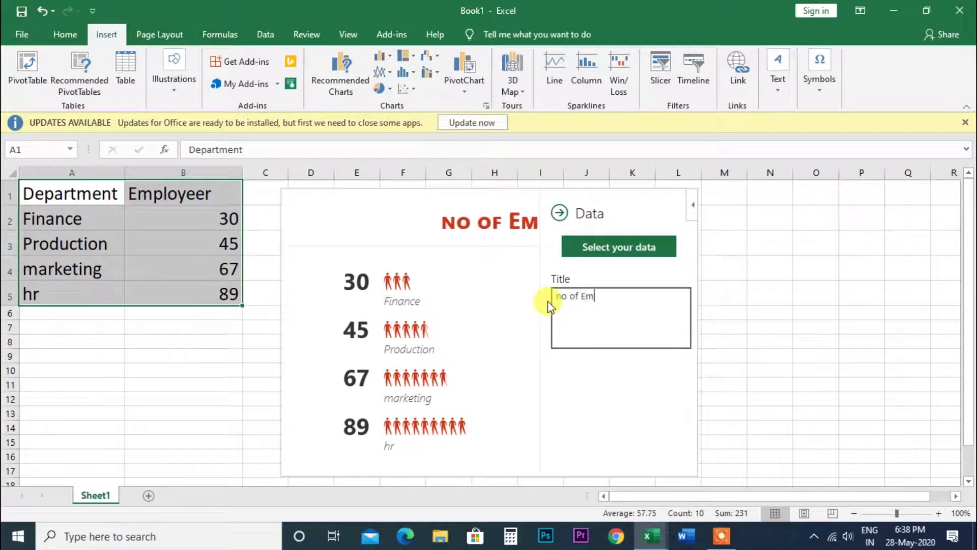
text(p)
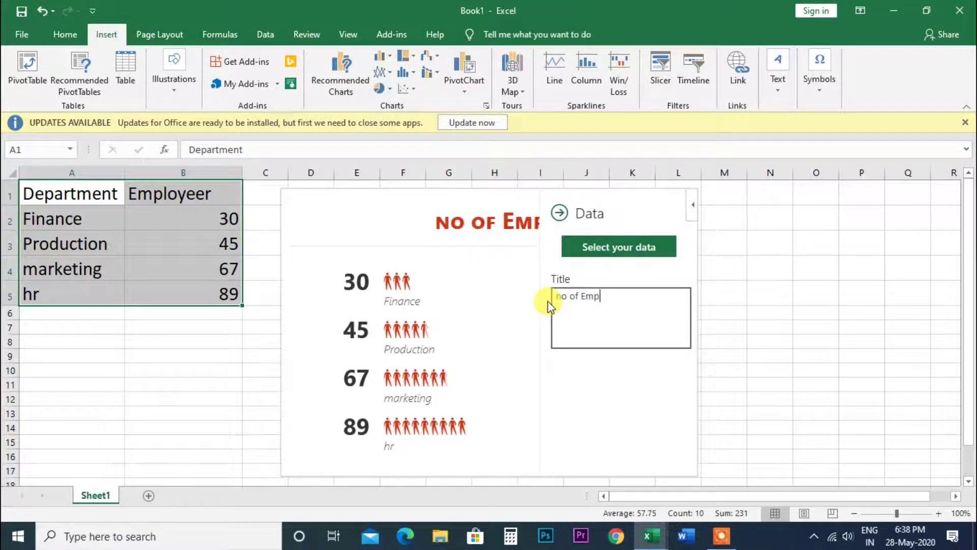
text(loyeer)
key(Return)
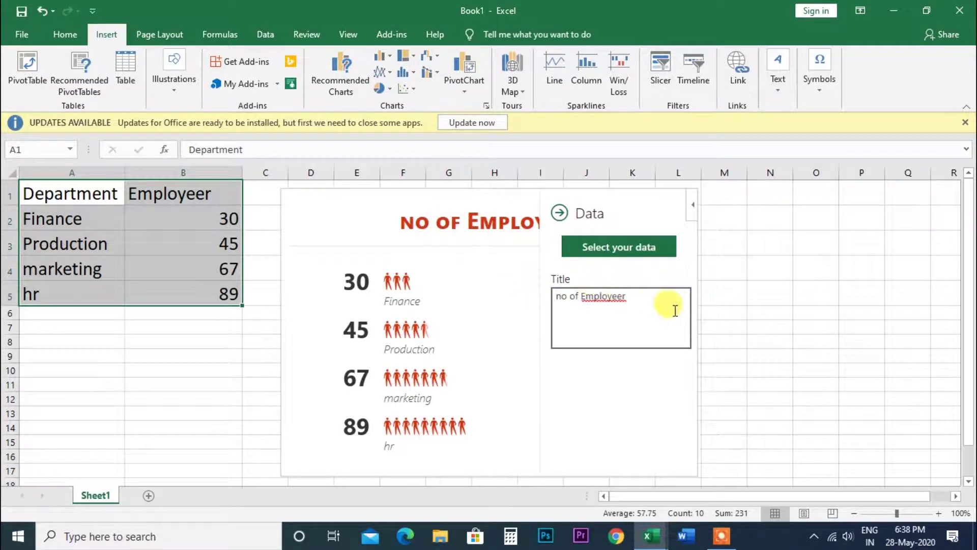
right_click(614, 296)
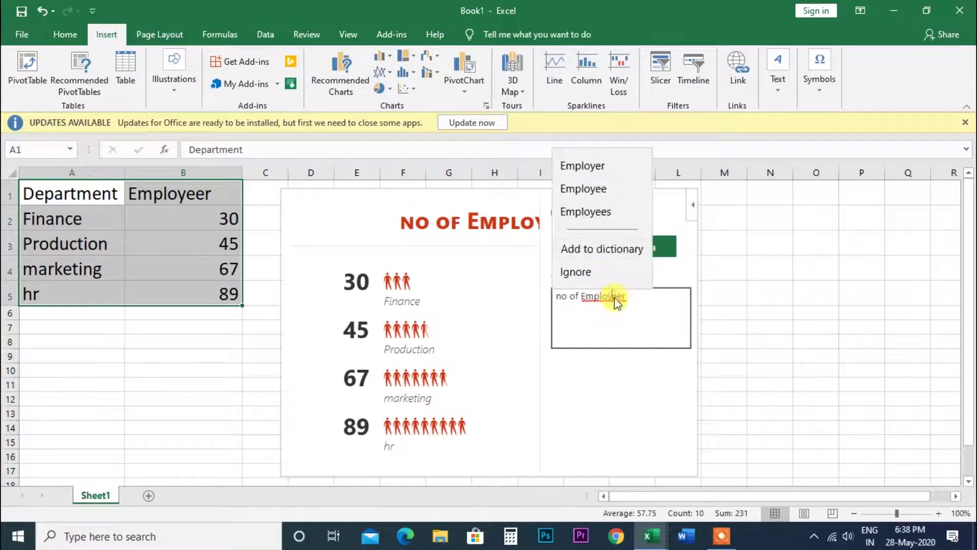
click(585, 166)
click(199, 195)
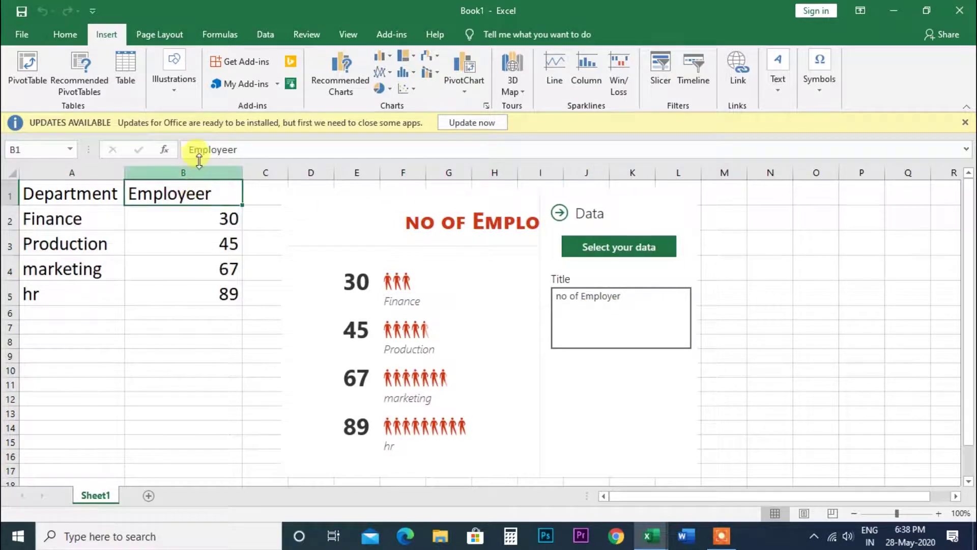
Change the B1 header to 'Employer' and collapse the graph's Data pane.
click(227, 149)
key(BackSpace)
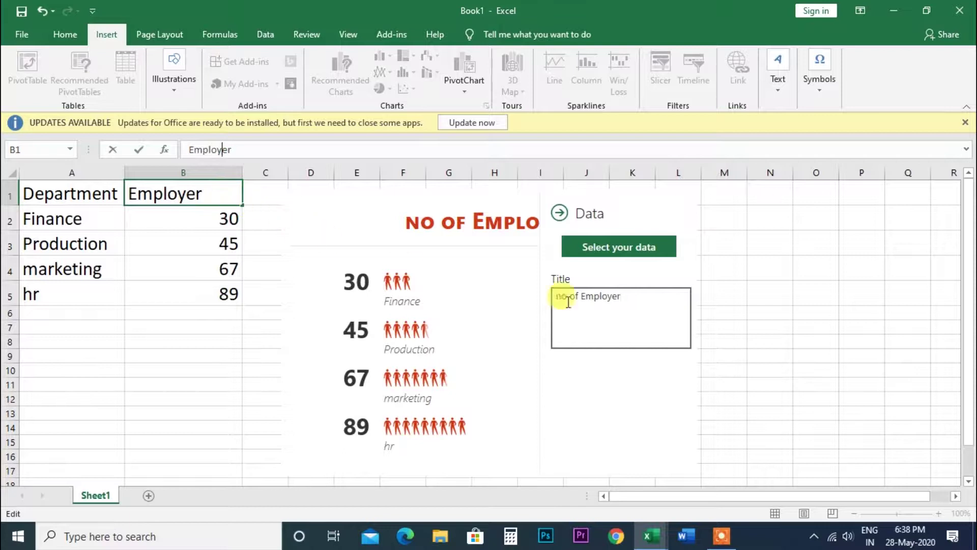
click(622, 316)
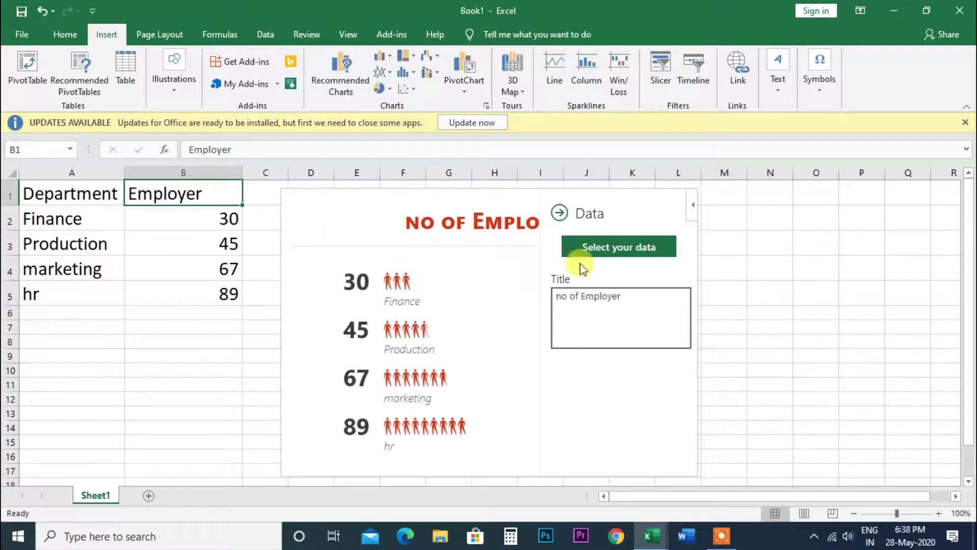
click(560, 212)
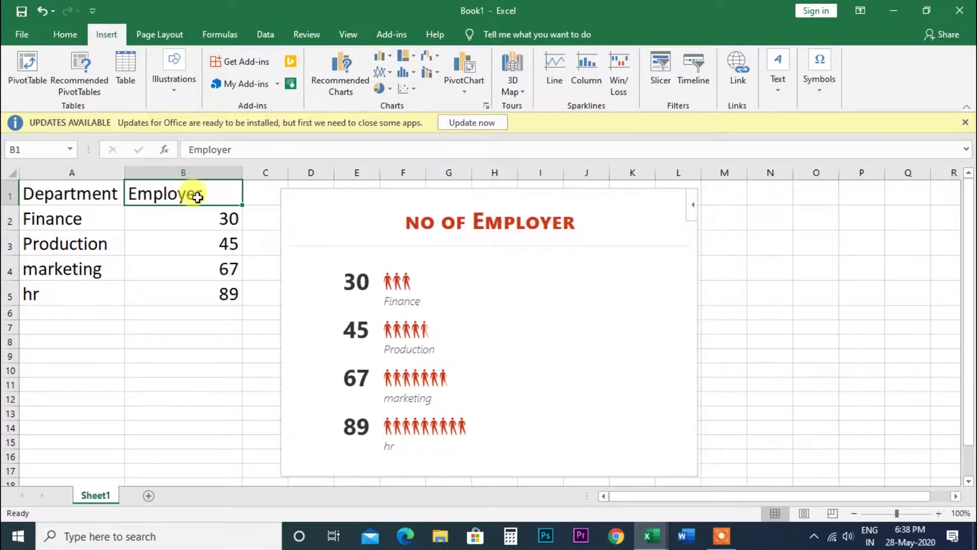
Run Calculate Now from Formulas, confirming B2 still holds Finance's count of 30.
click(206, 218)
right_click(206, 218)
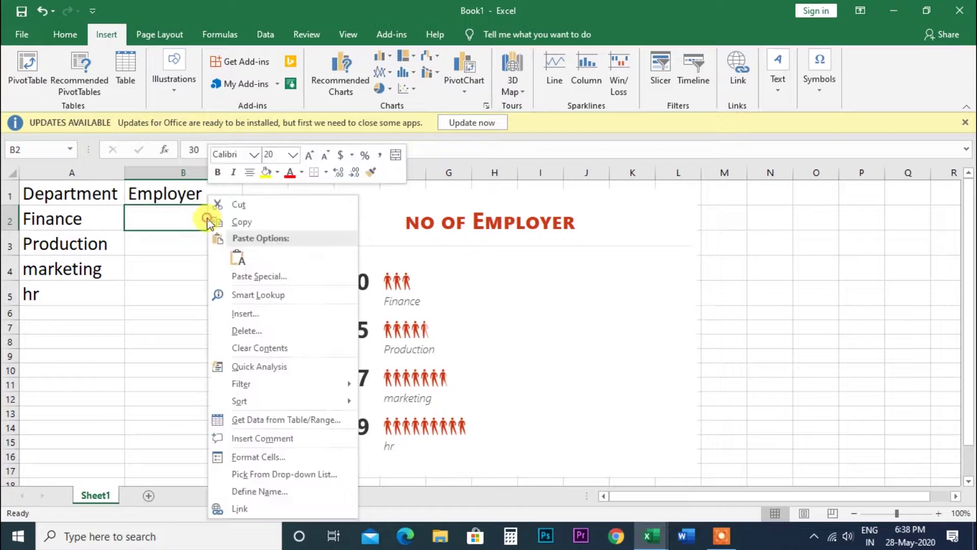
click(185, 212)
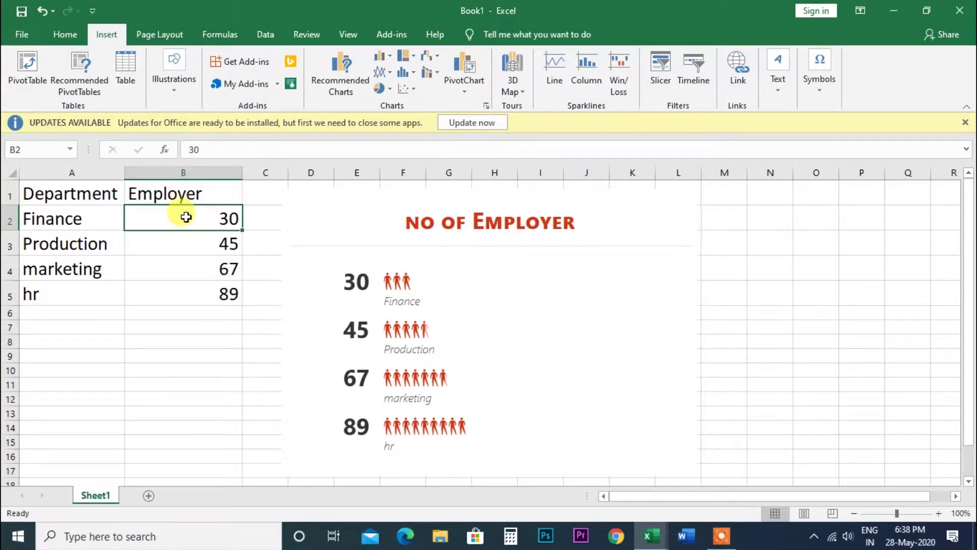
click(231, 37)
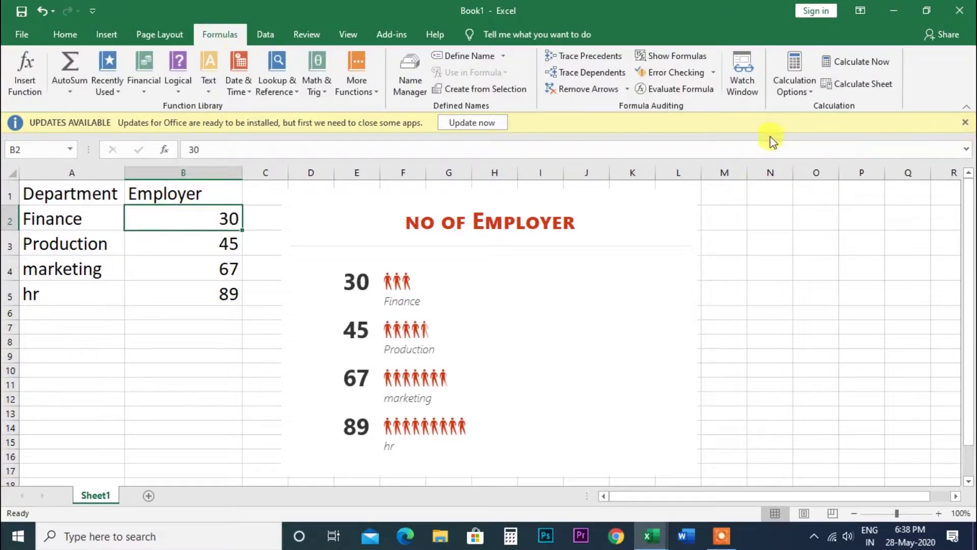
click(875, 63)
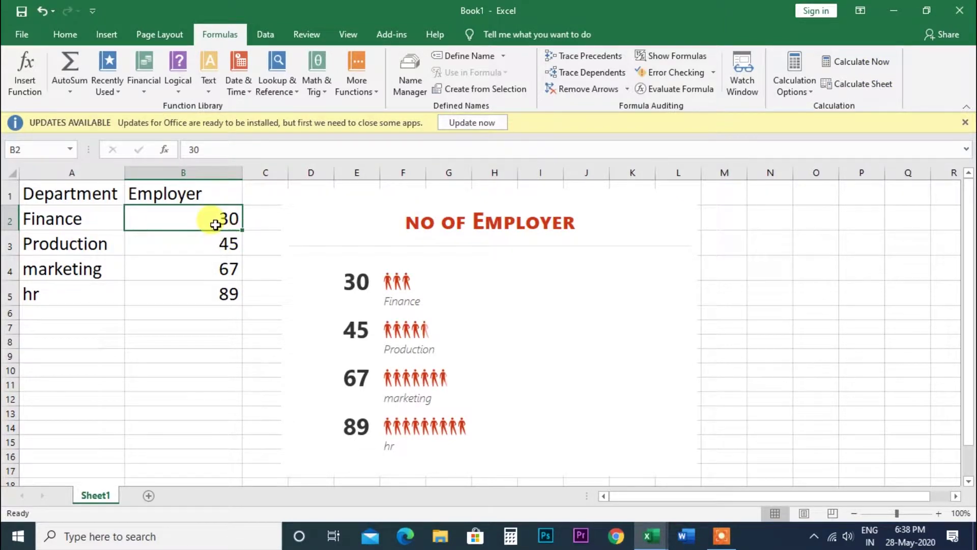
click(197, 194)
click(208, 222)
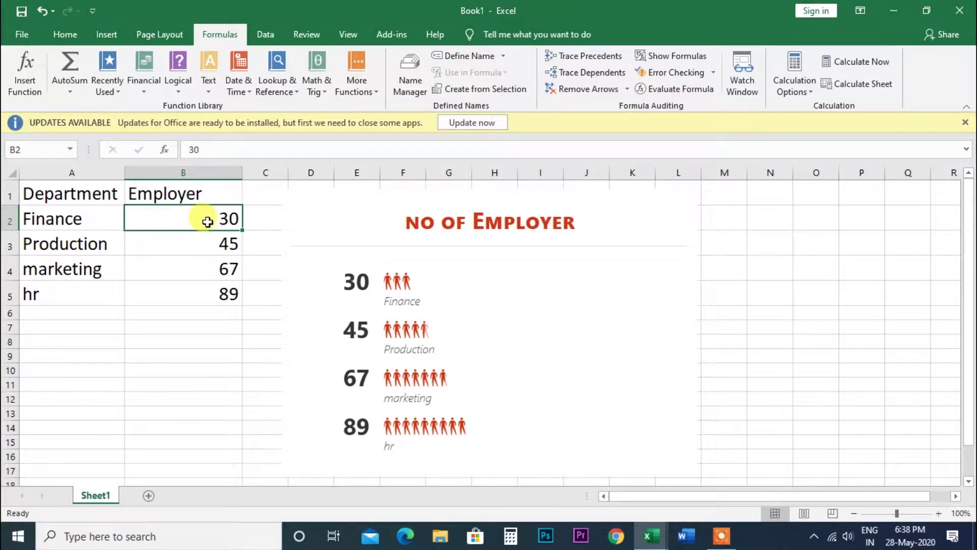
right_click(208, 221)
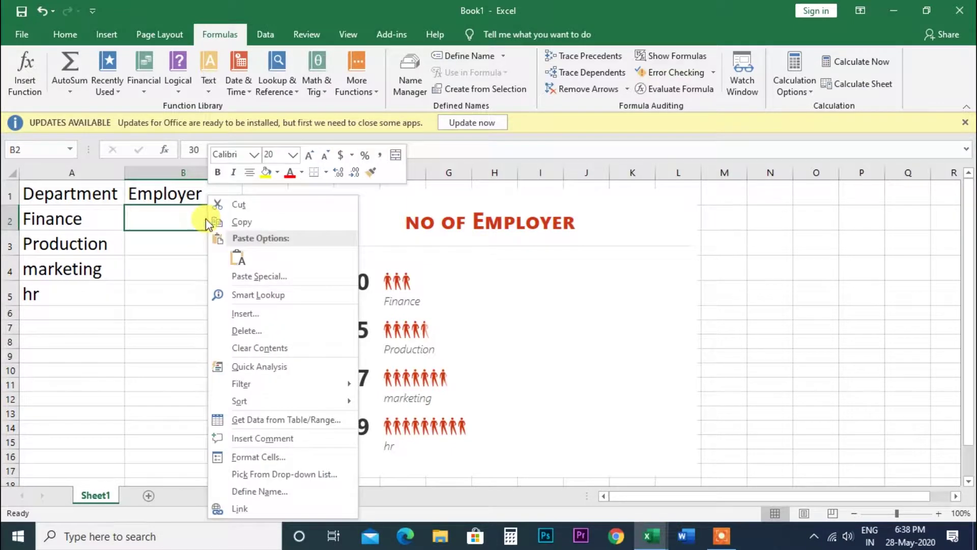
click(189, 215)
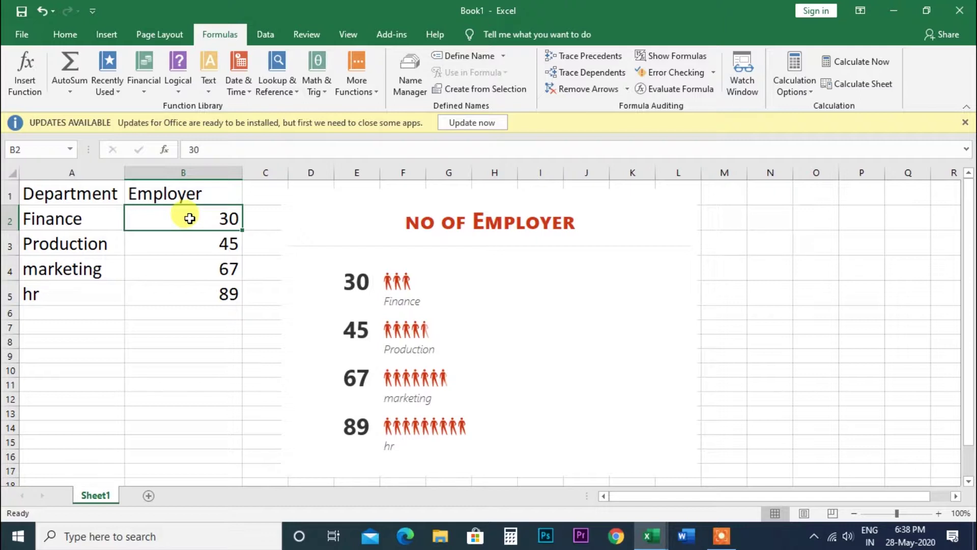
Enter 45 for Finance in B2 and 78 for Production in B3, then reopen the graph's Data pane.
text(45)
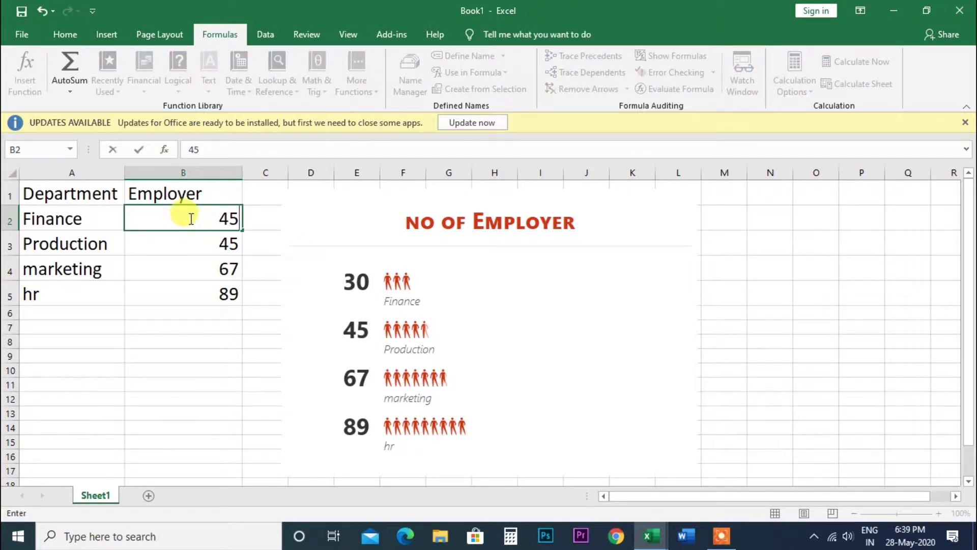
key(Return)
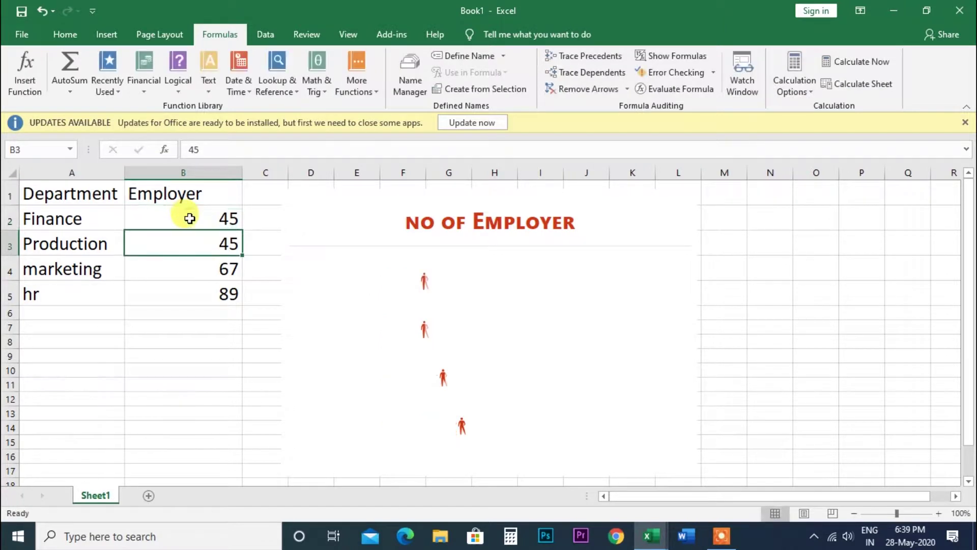
click(195, 217)
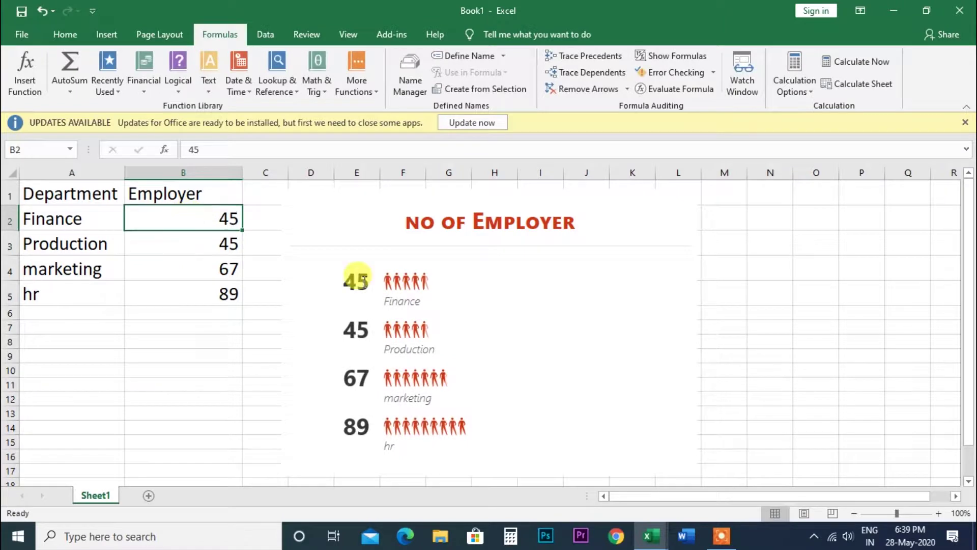
click(219, 245)
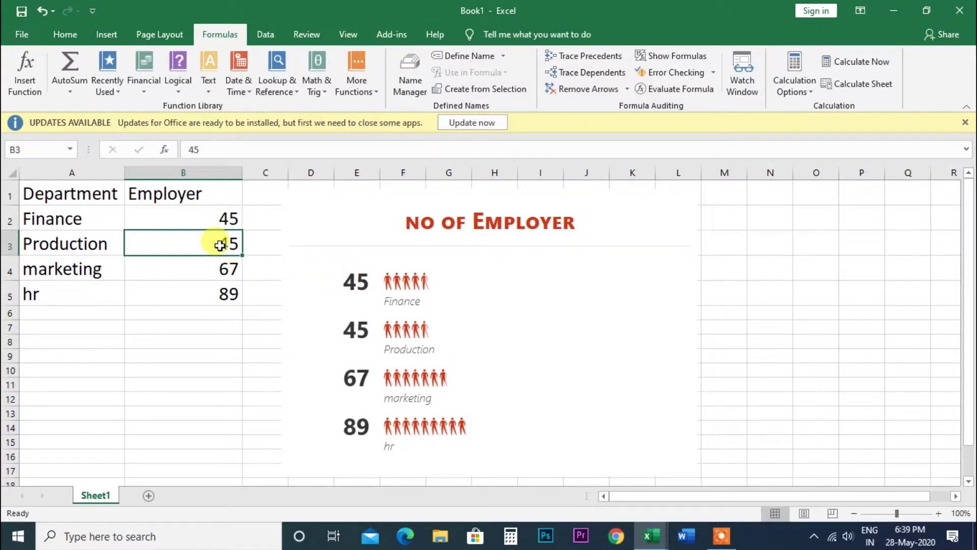
text(78)
key(Return)
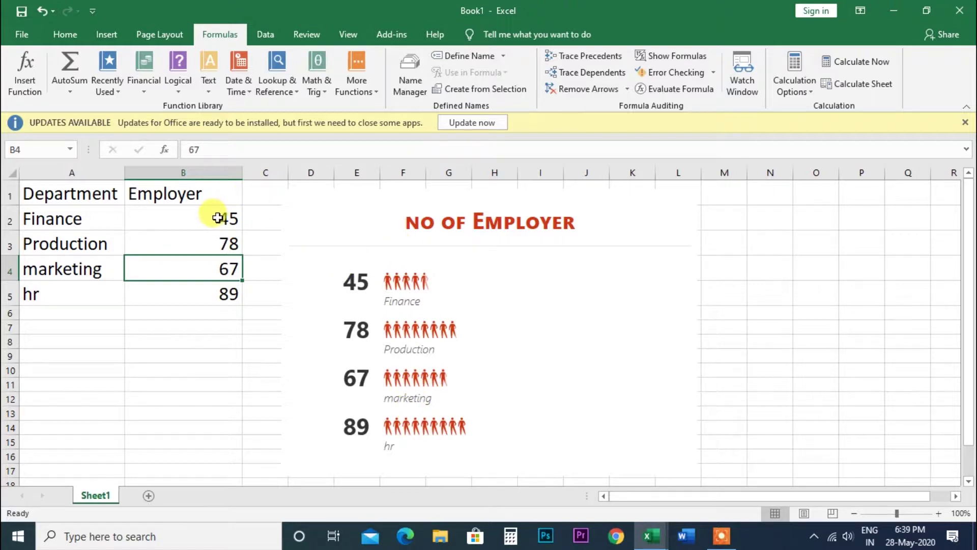
click(626, 219)
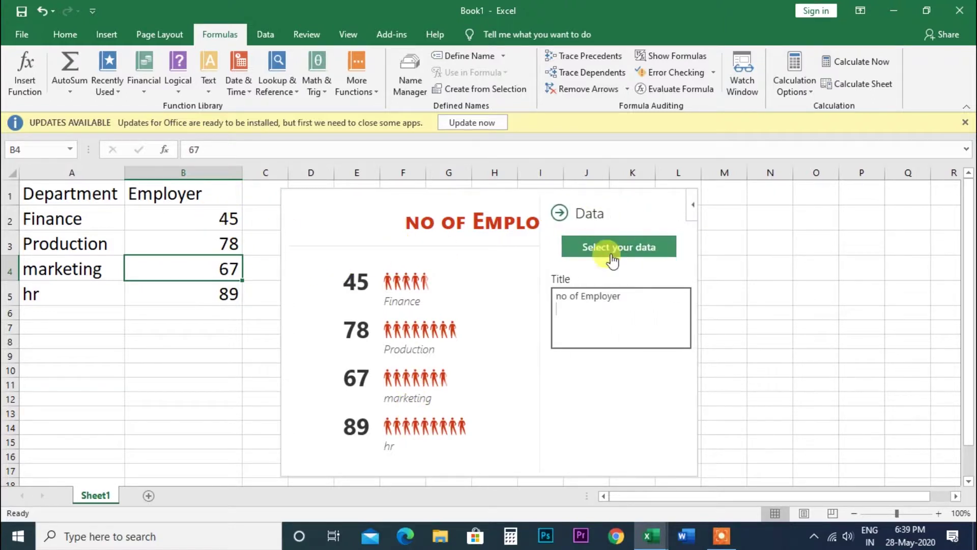
Swap the People Graph's Data pane for Settings, browsing its type, theme and shape options.
click(559, 212)
click(662, 207)
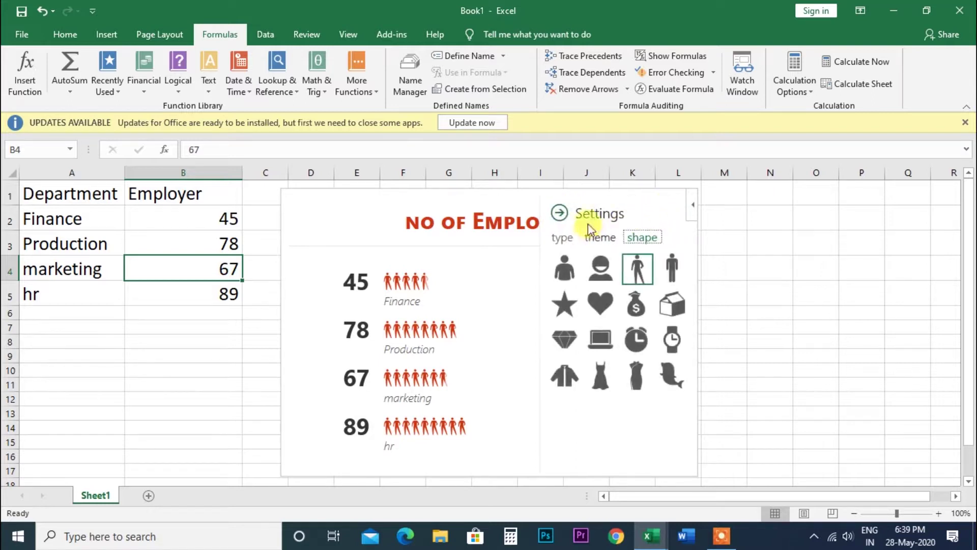
click(577, 237)
click(600, 237)
click(641, 239)
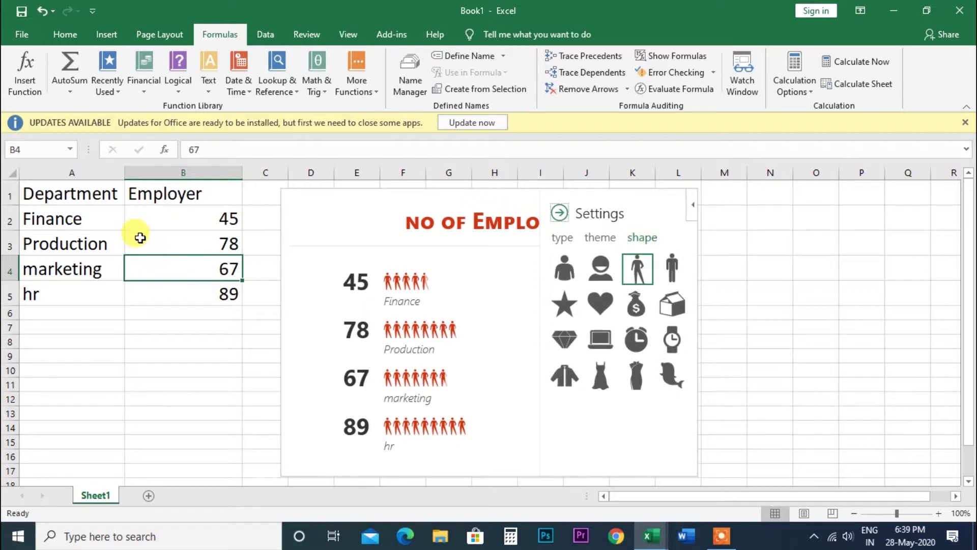